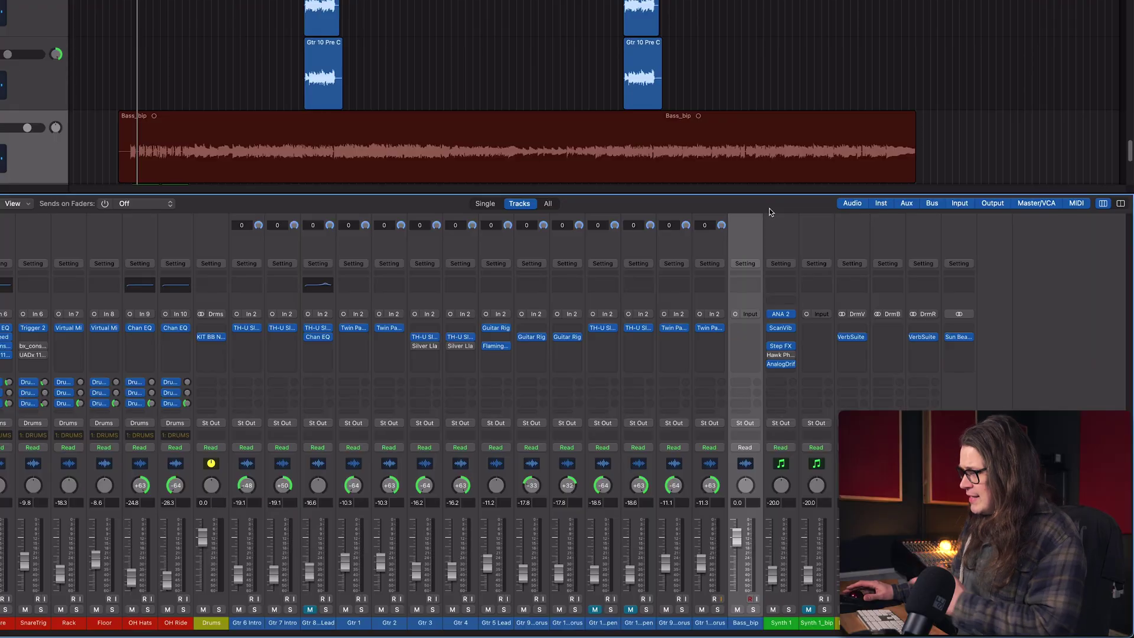
# Open Bass_bip's Channel EQ from its strip thumbnail, then close the Channel EQ window.
pyautogui.click(747, 288)
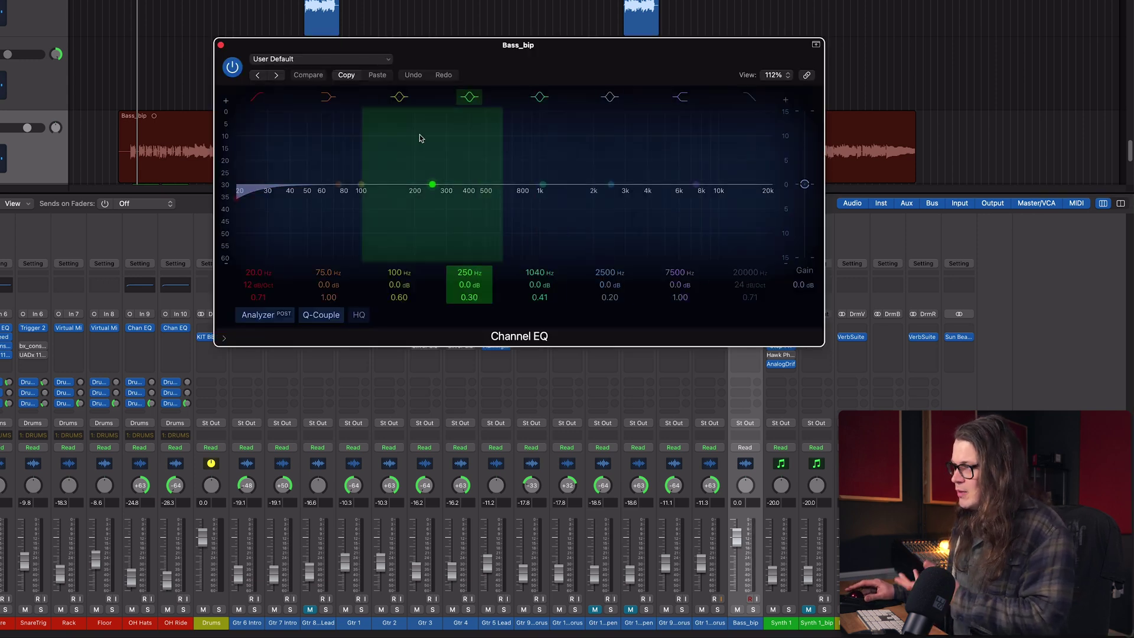
pyautogui.click(222, 45)
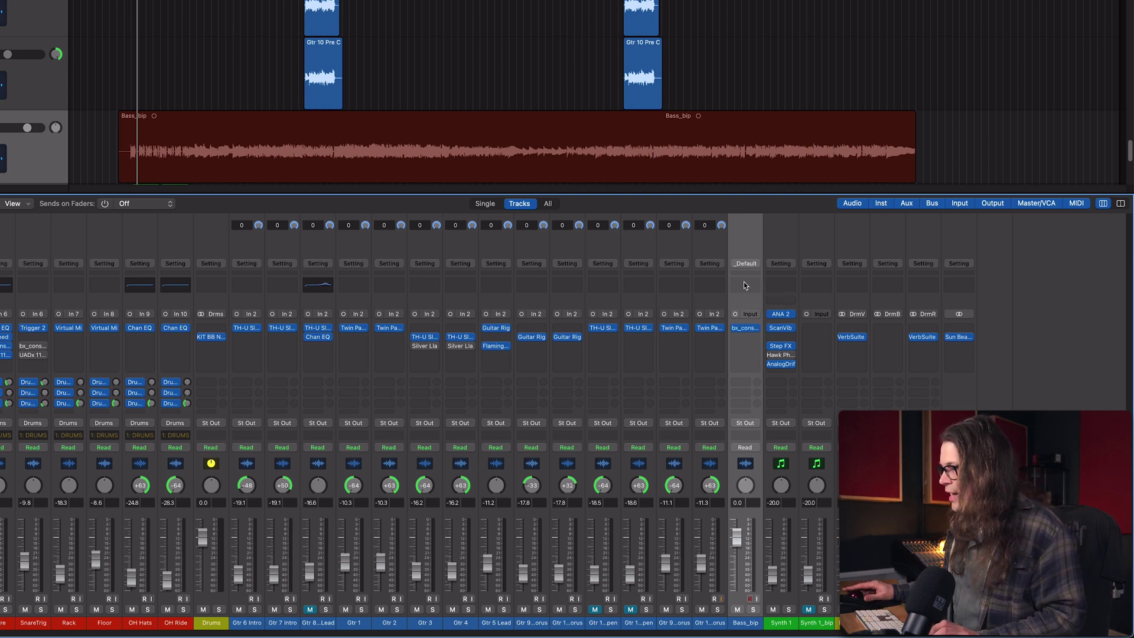
# Step Bass_bip through two saved settings, opening bx_console SSL 4000 E, Inf EQ, then bx_console N.
pyautogui.click(745, 328)
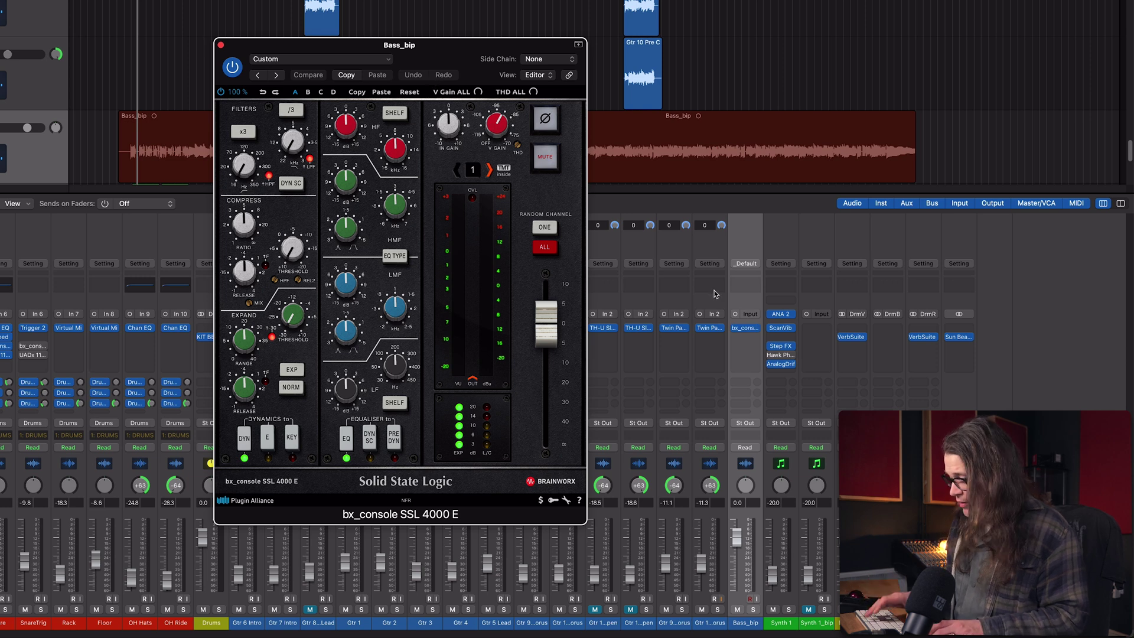
pyautogui.press('super+w')
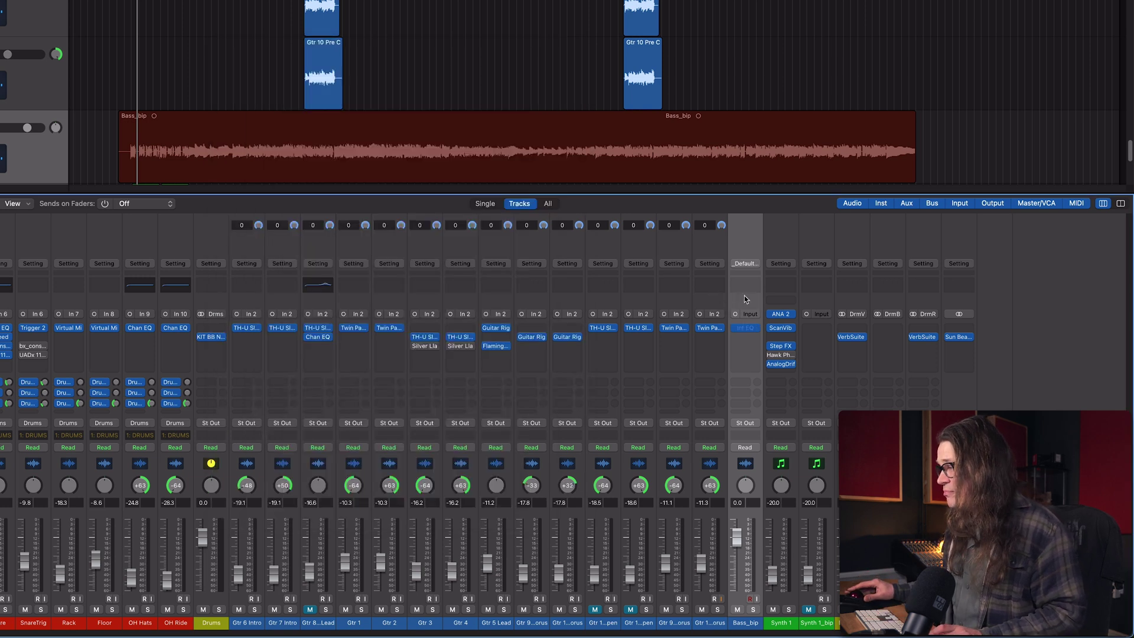
pyautogui.click(746, 329)
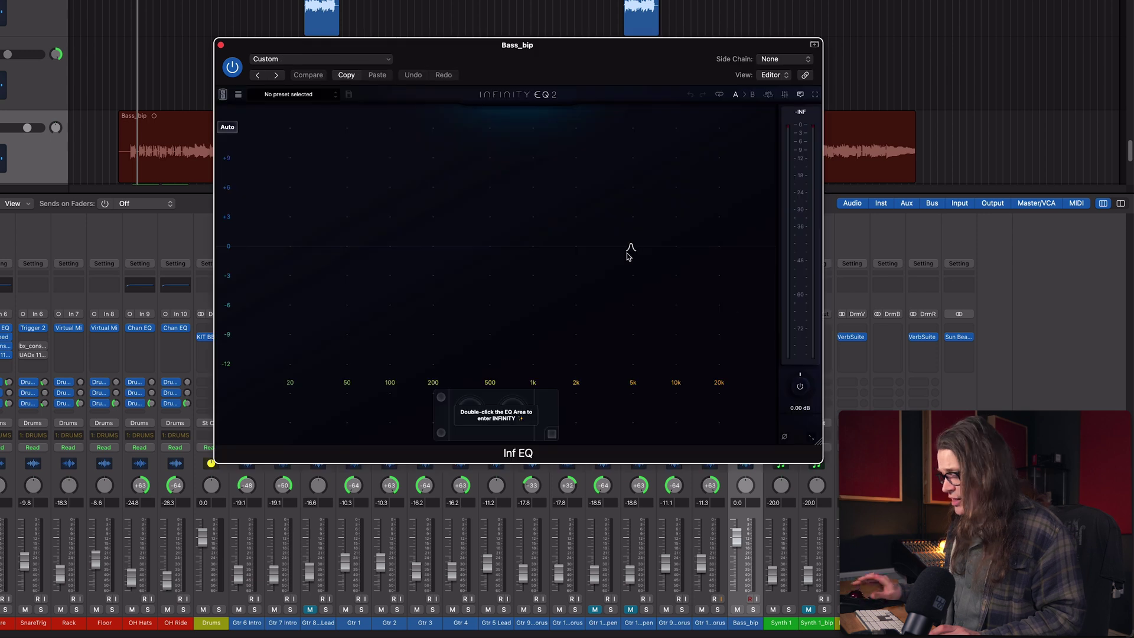
pyautogui.press('super+w')
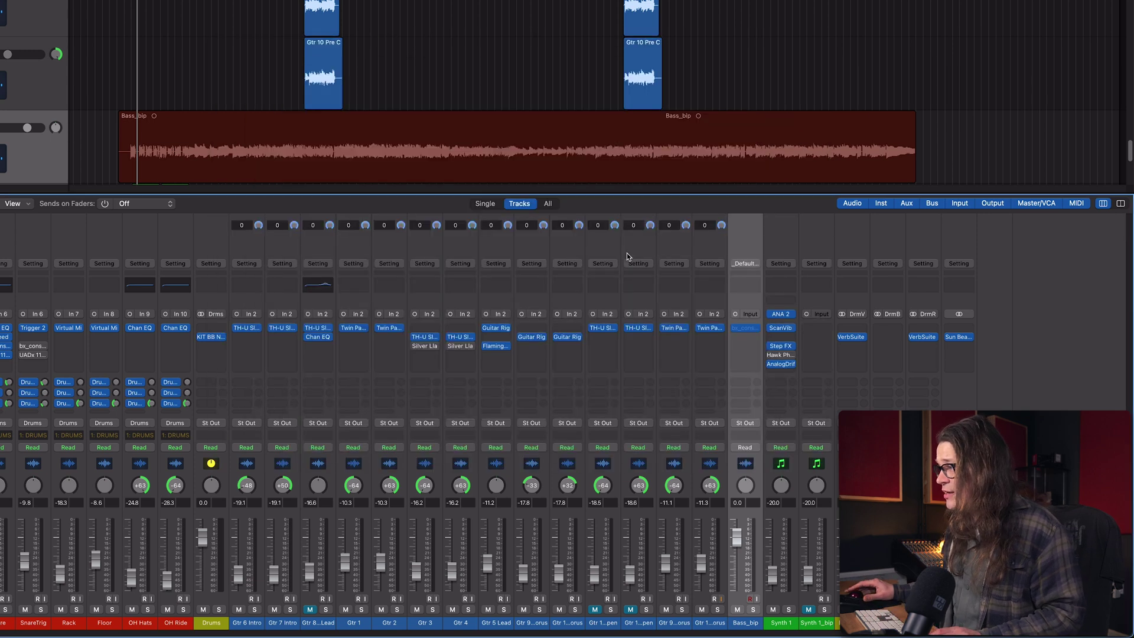
pyautogui.click(747, 328)
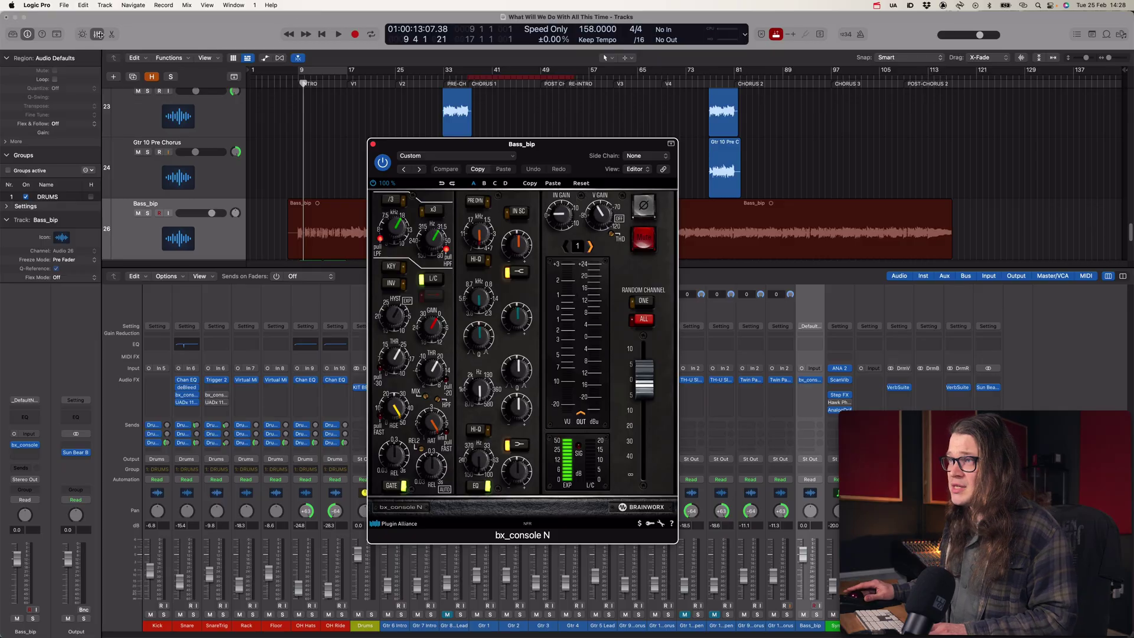
pyautogui.click(43, 7)
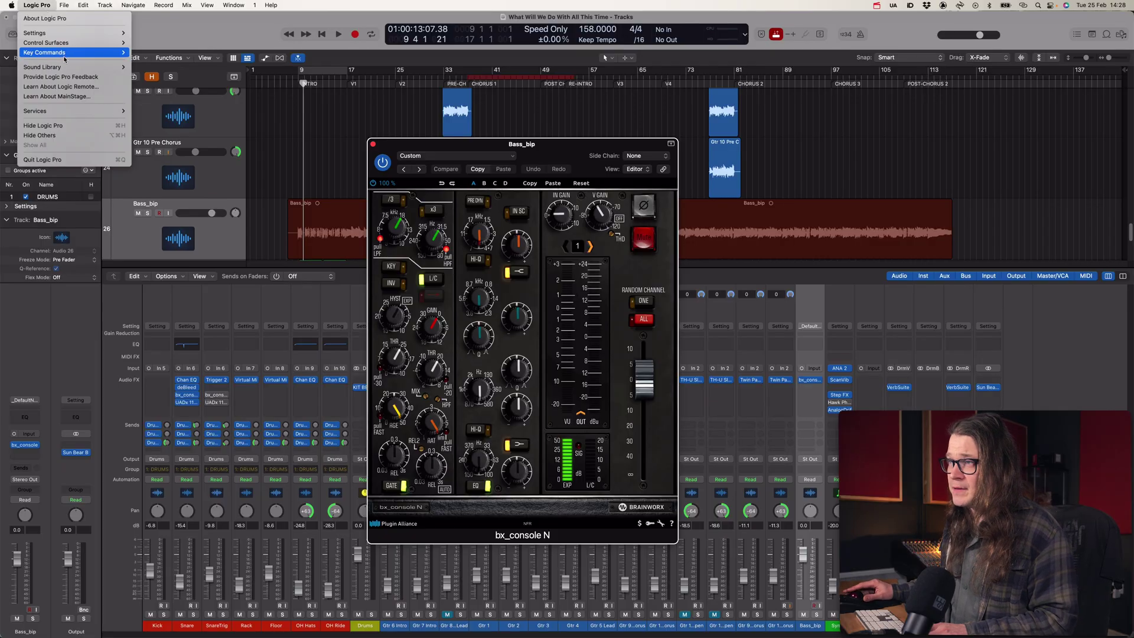
pyautogui.moveTo(65, 53)
pyautogui.click(150, 63)
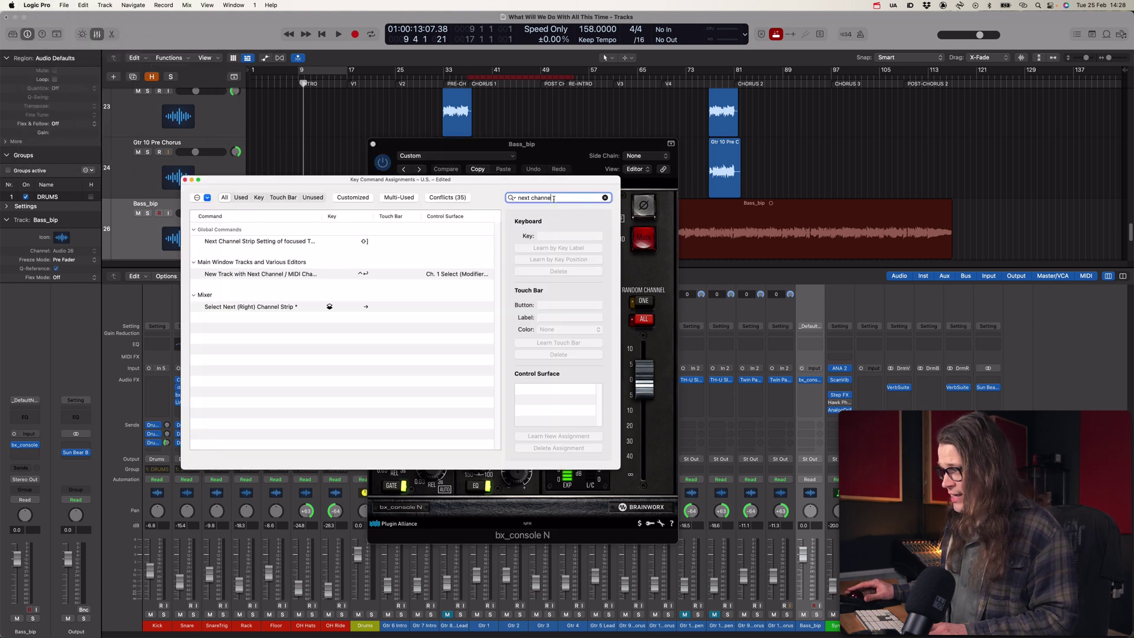
pyautogui.write('l')
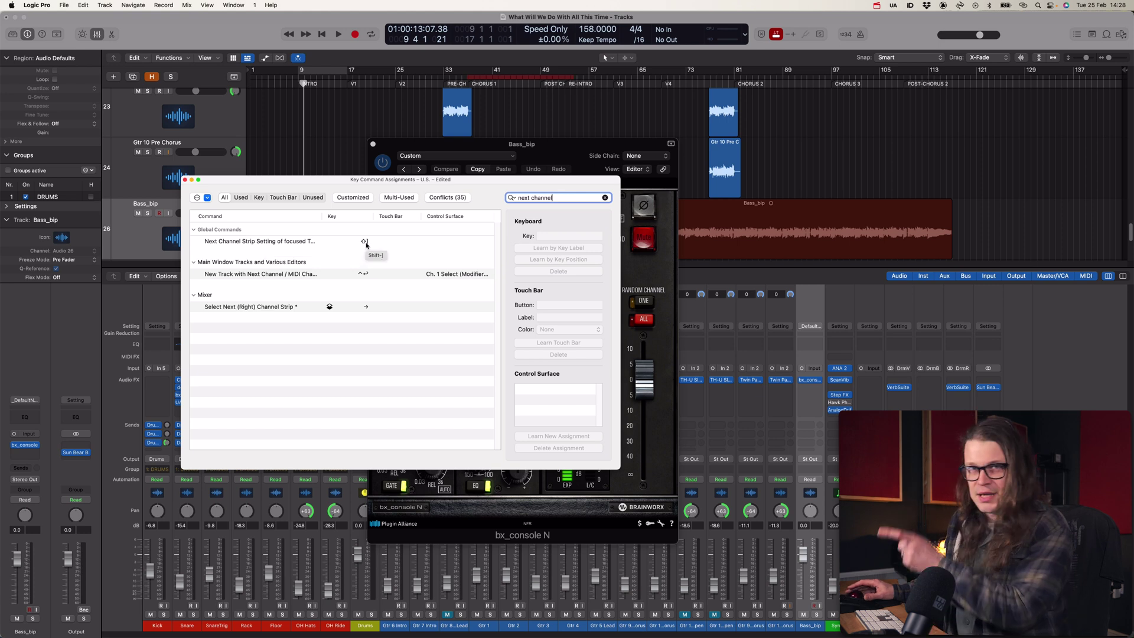
pyautogui.click(186, 180)
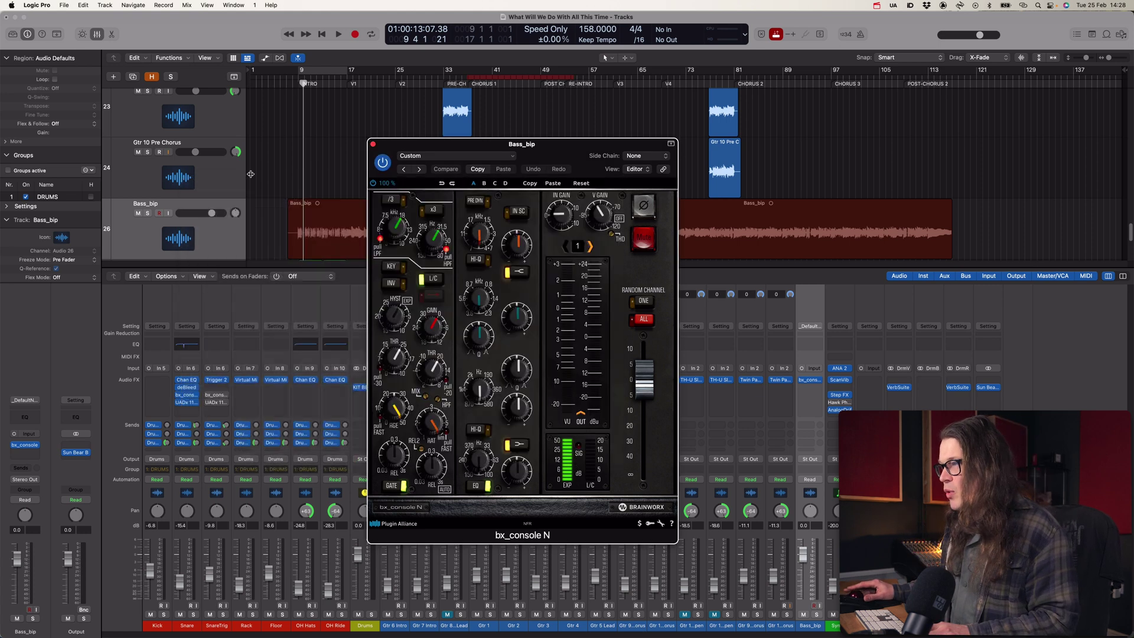
# Close bx_console N and load the _Default channel strip setting on Bass_bip.
pyautogui.click(373, 144)
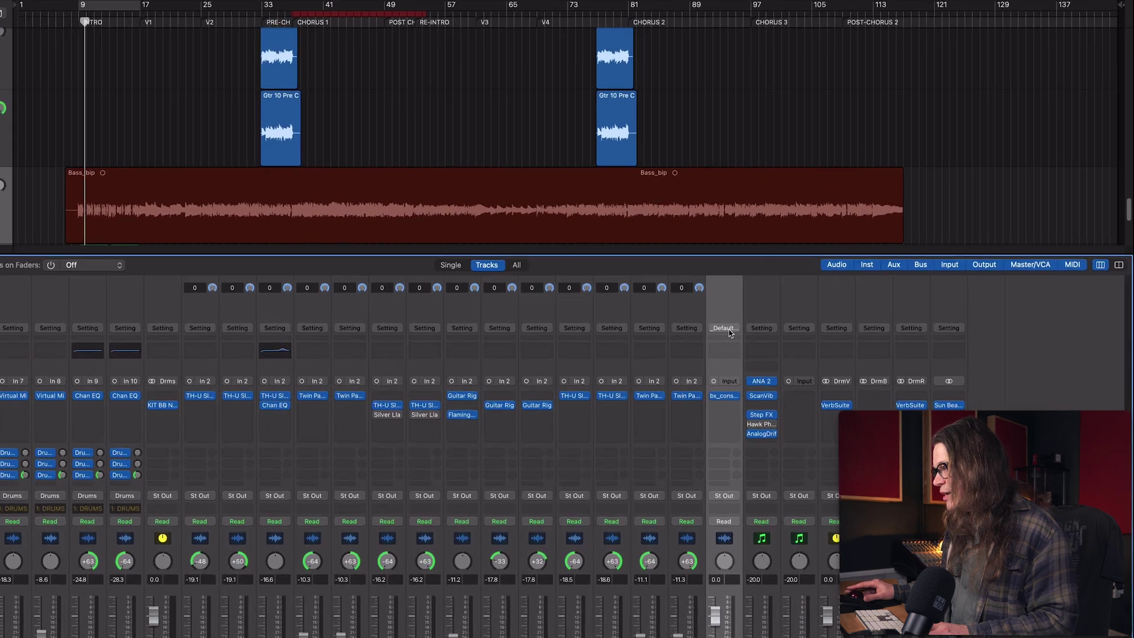
pyautogui.click(809, 327)
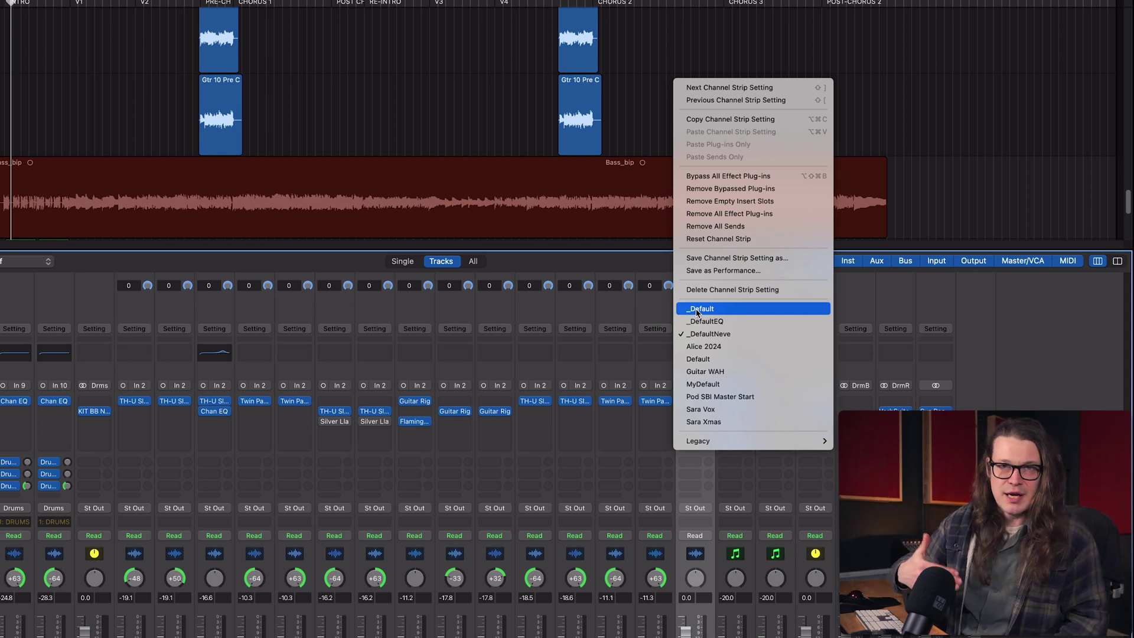
pyautogui.click(698, 309)
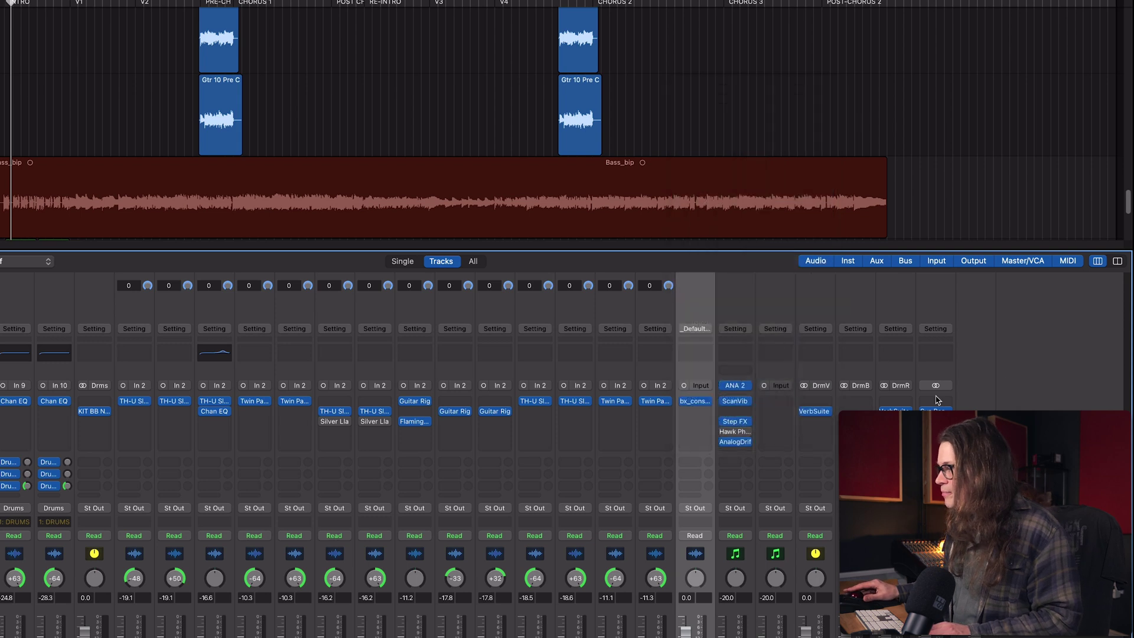
# Glance at the insert's plug-in choices, then open Bass_bip's Channel EQ.
pyautogui.click(712, 405)
pyautogui.press('Escape')
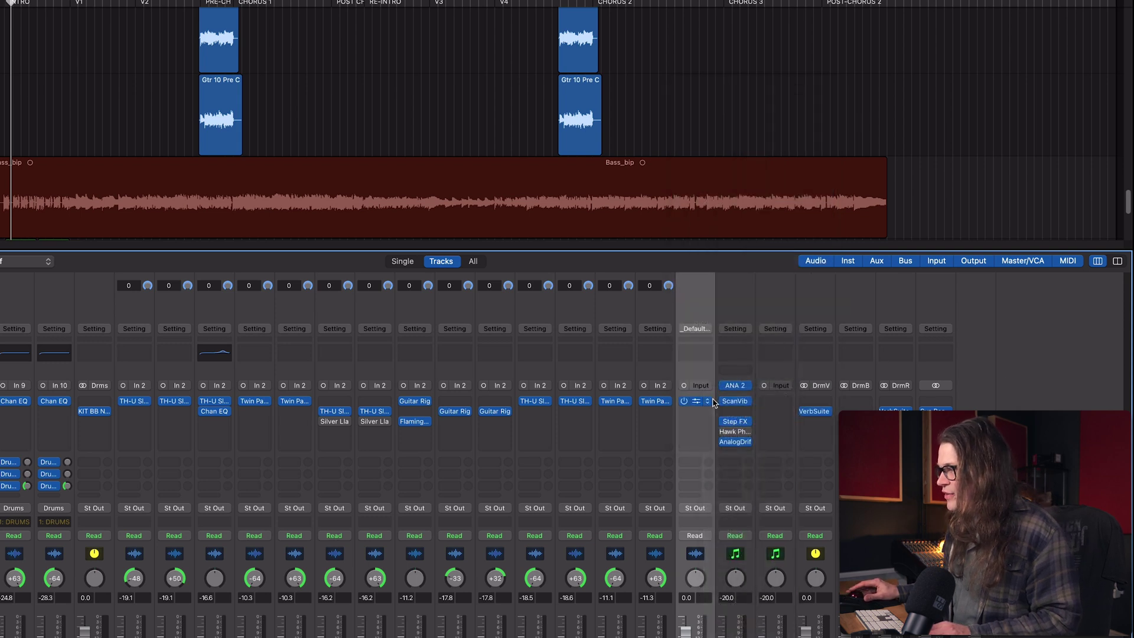
pyautogui.doubleClick(696, 356)
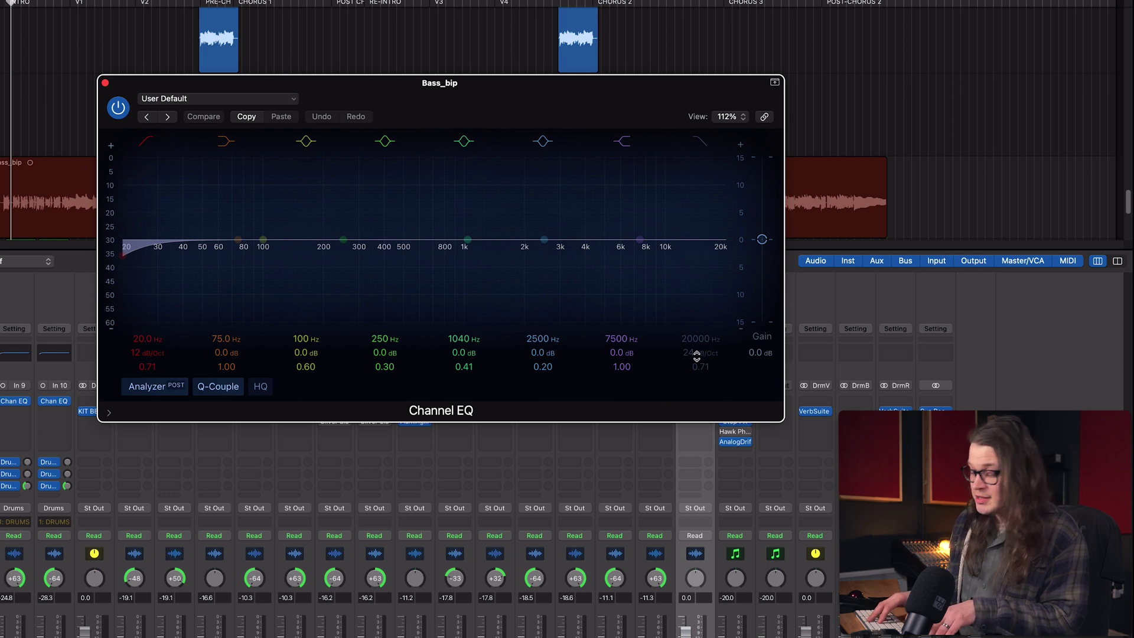
# Close Channel EQ and bx_console SSL 4000 E, then show the insert's EQ > Vintage EQ Collection choices.
pyautogui.press('super+w')
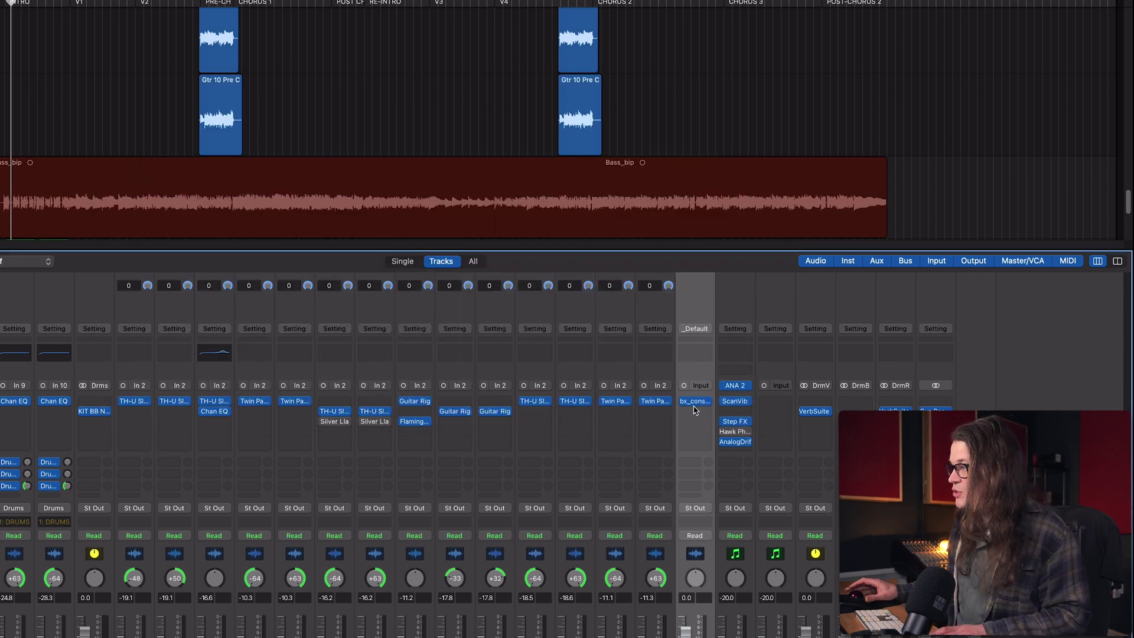
pyautogui.click(695, 403)
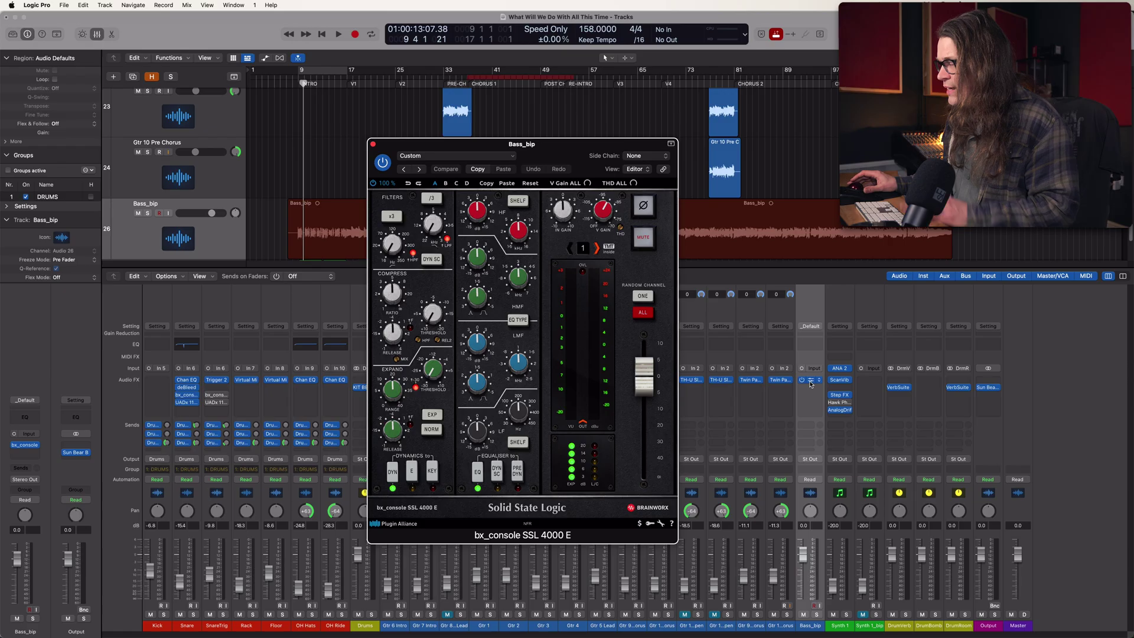
pyautogui.press('super+w')
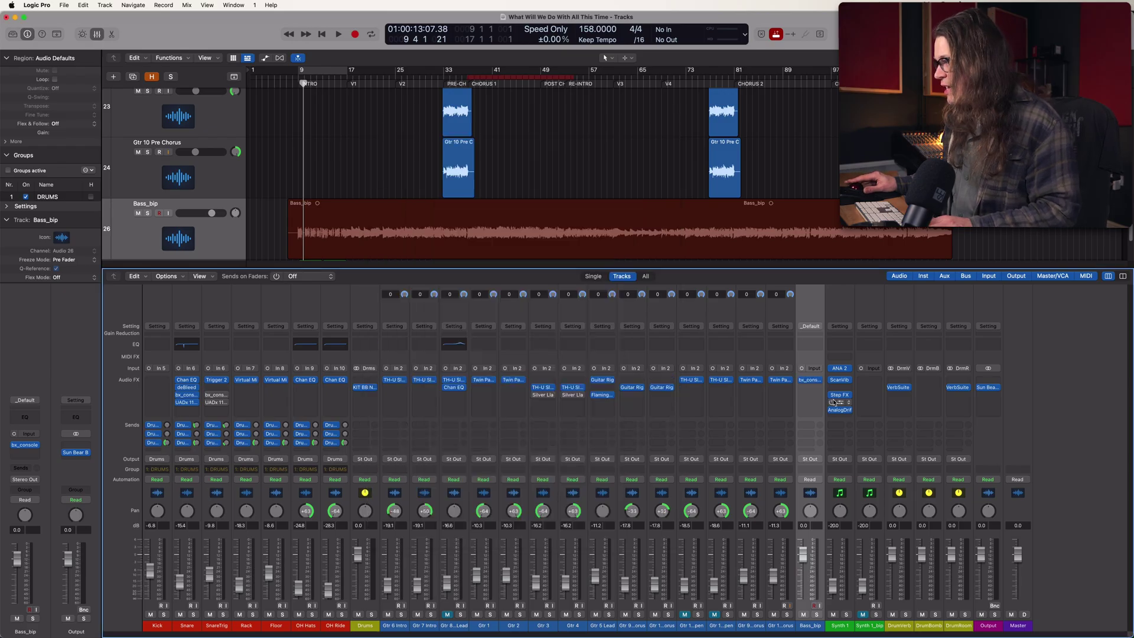
pyautogui.click(819, 381)
pyautogui.moveTo(868, 512)
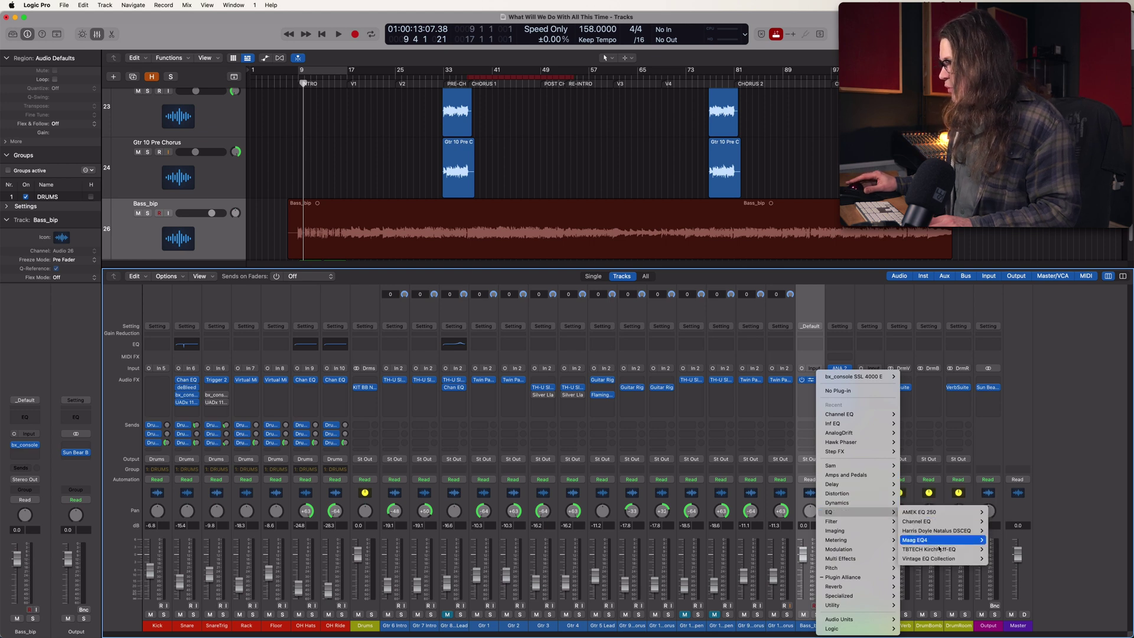
# Replace bx_console with a mono Vintage Tube EQ, reposition its window, and close it.
pyautogui.moveTo(977, 559)
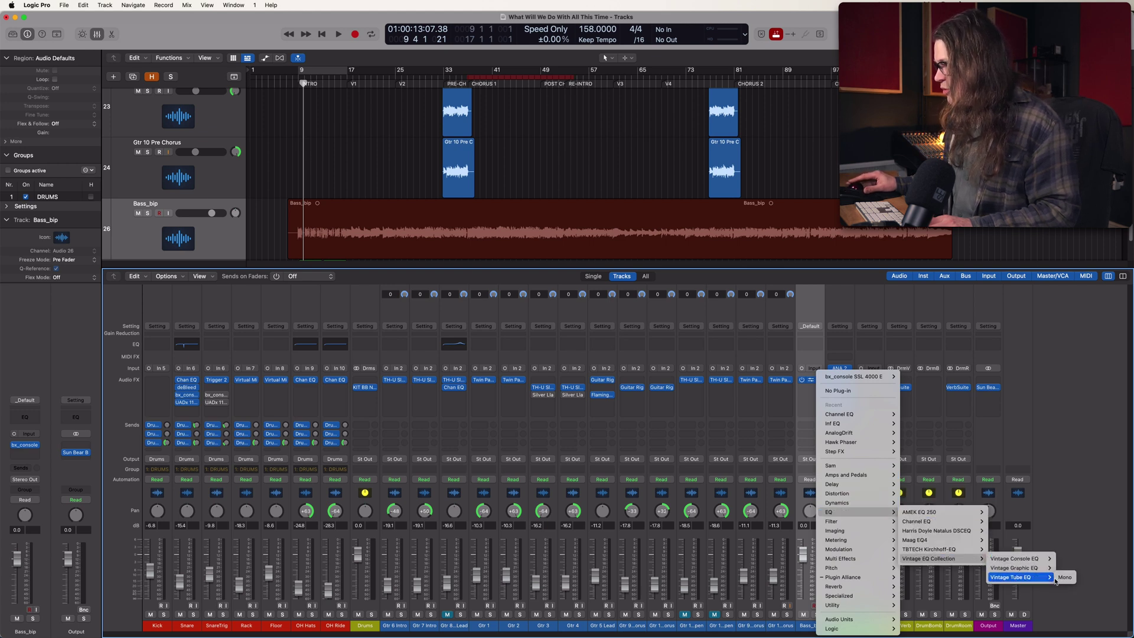
pyautogui.click(1065, 579)
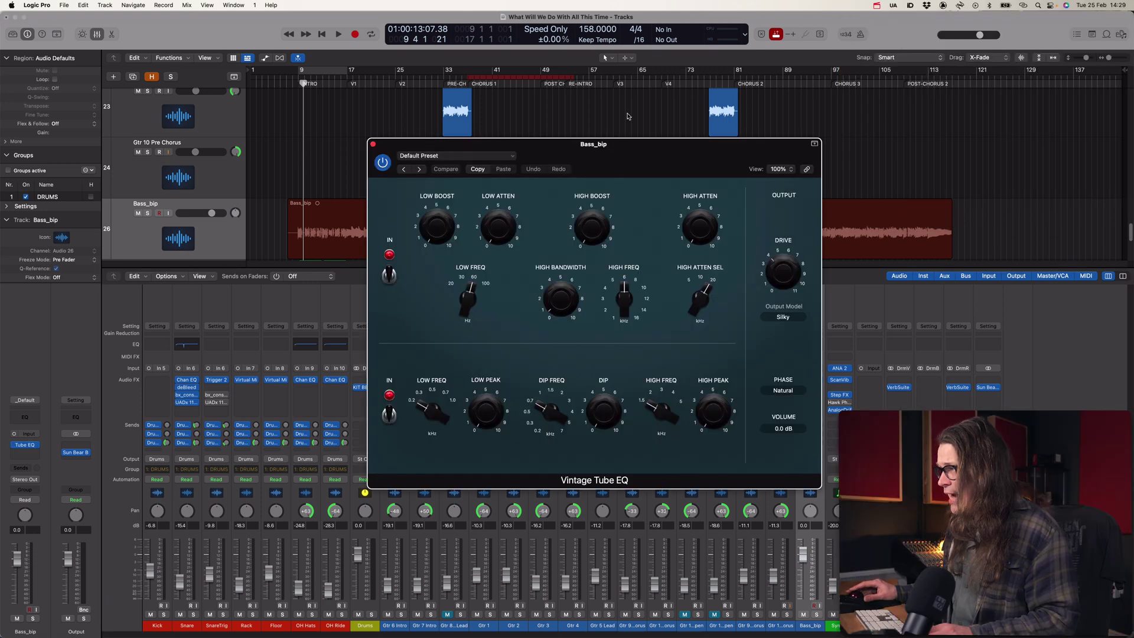
pyautogui.moveTo(621, 143); pyautogui.dragTo(500, 127)
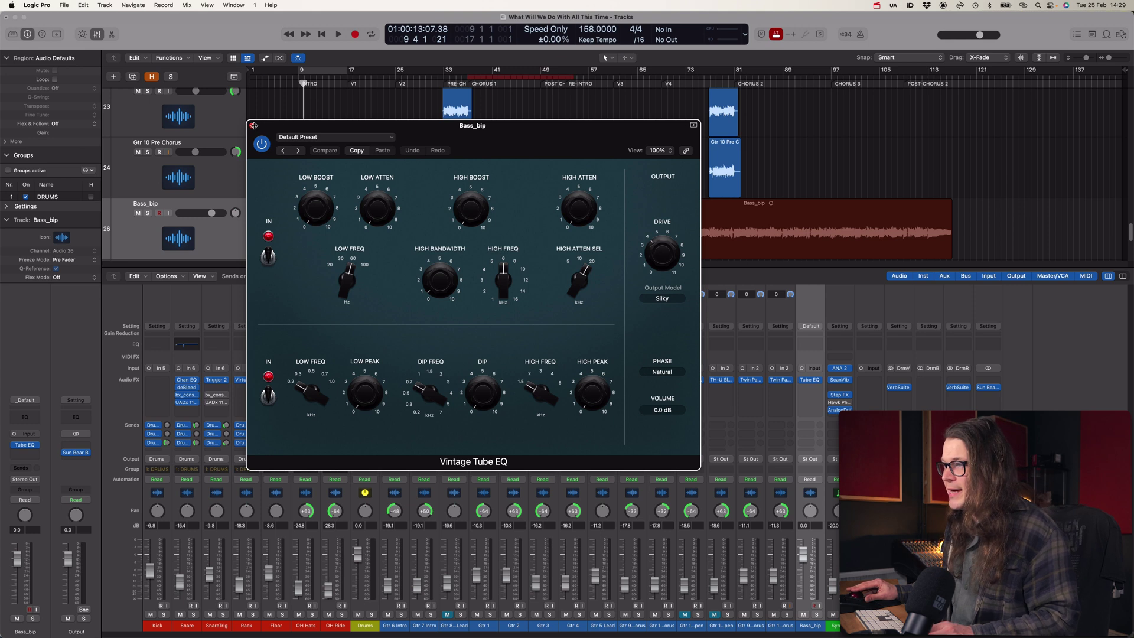
pyautogui.click(252, 126)
pyautogui.click(808, 327)
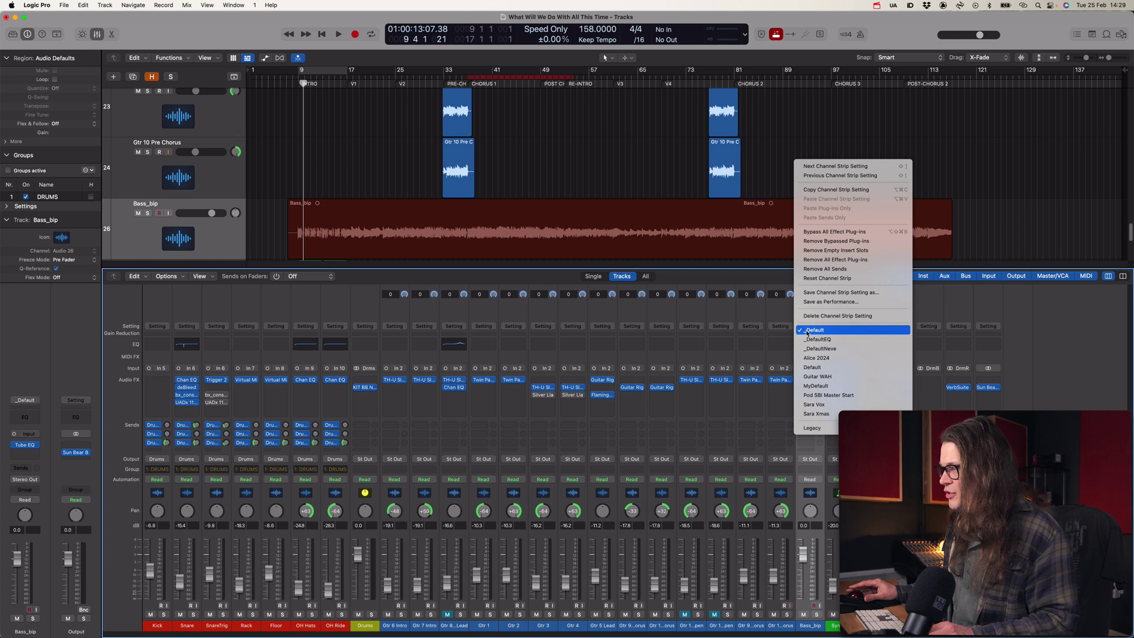
# Save Bass_bip's strip as a new channel strip setting named '__Deafult'.
pyautogui.click(842, 294)
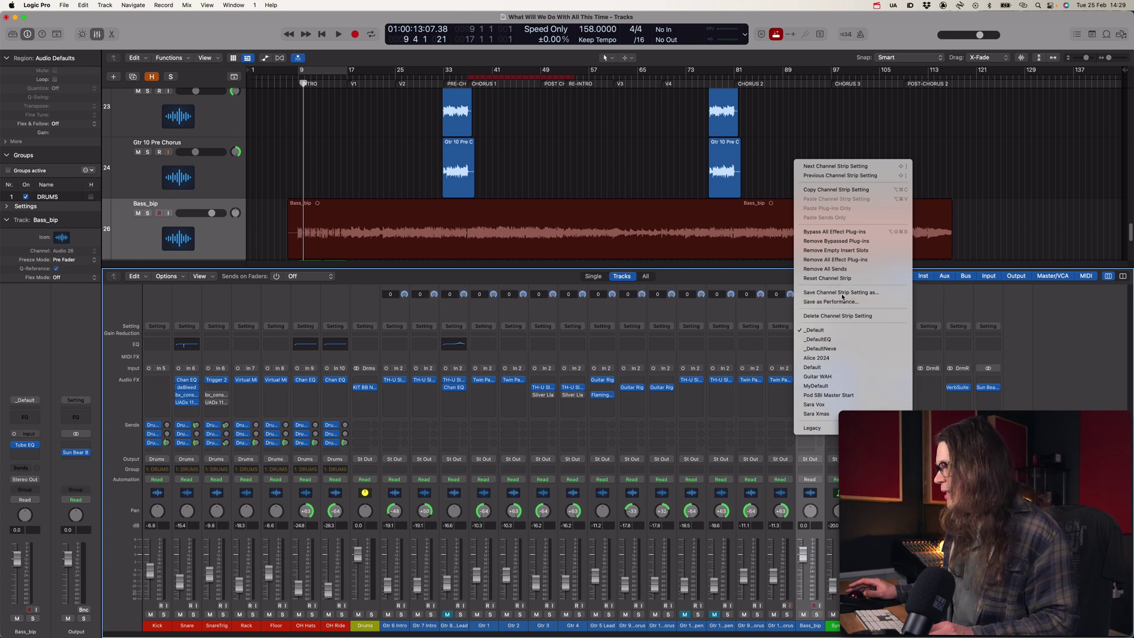
pyautogui.write('_')
pyautogui.write('_Deafult')
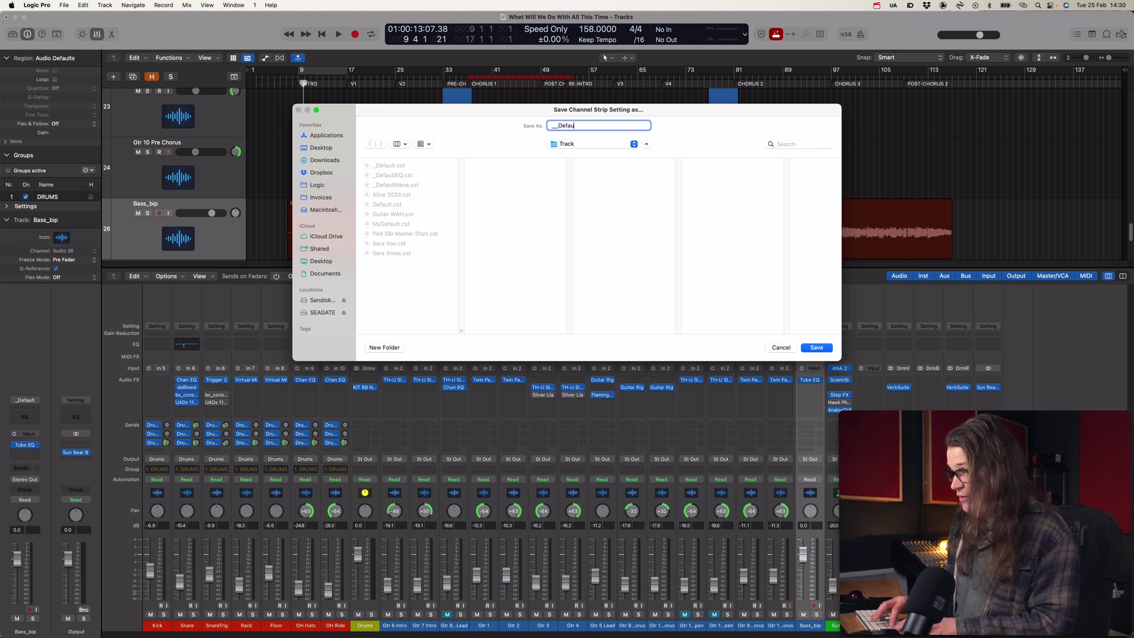
pyautogui.click(815, 348)
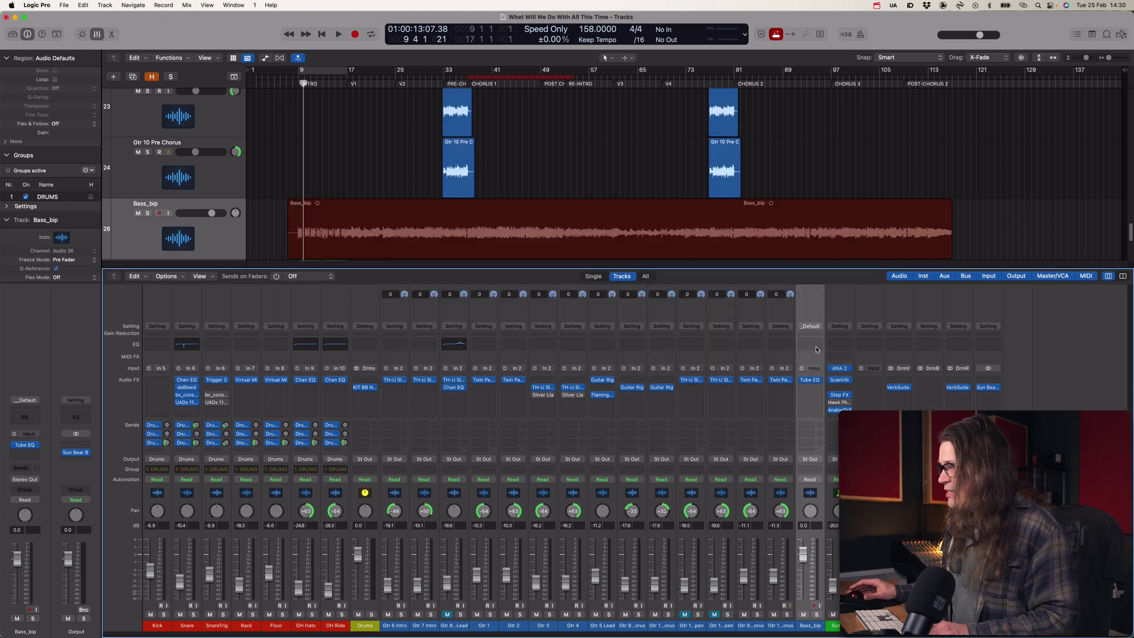
# Open Bass_bip's Vintage Tube EQ plug-in window and move it over the tracks area.
pyautogui.click(817, 382)
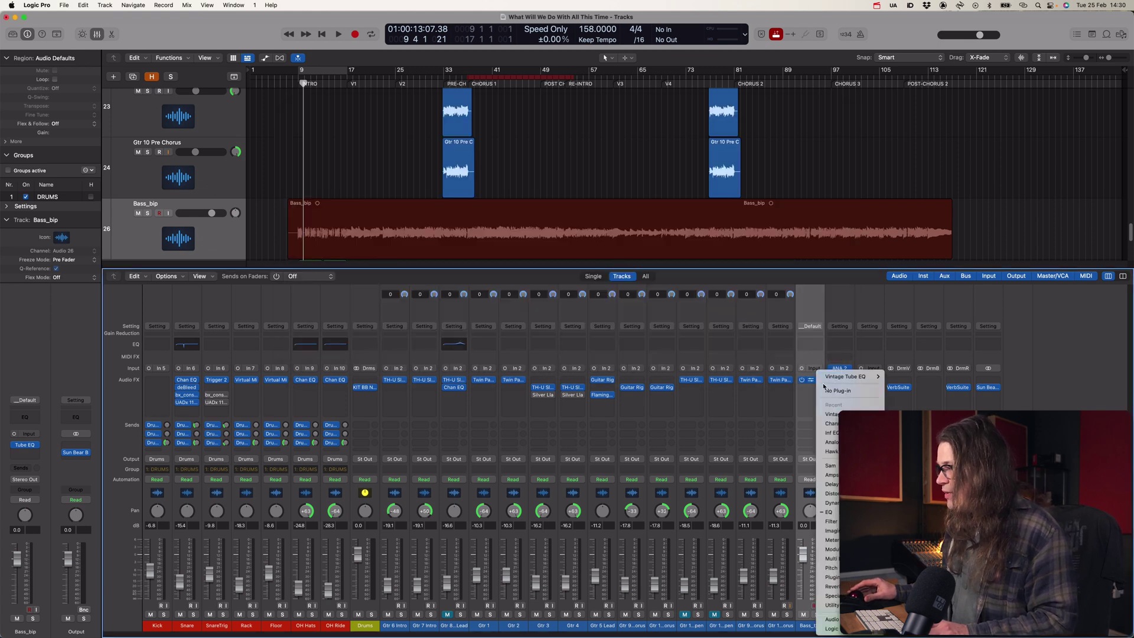
pyautogui.click(825, 382)
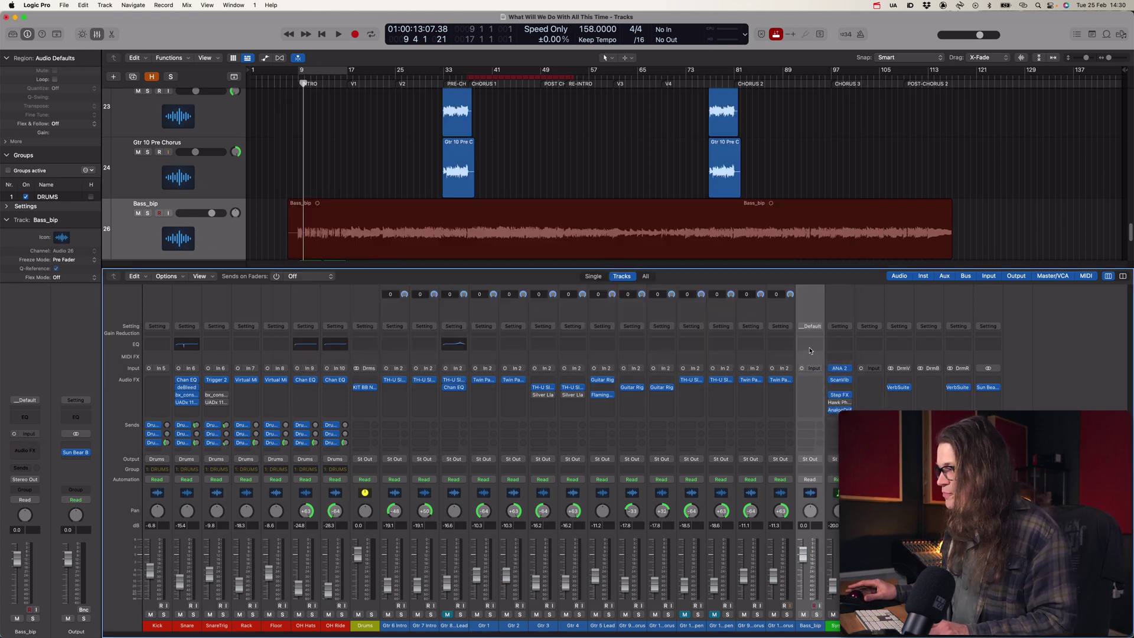
pyautogui.click(810, 348)
pyautogui.moveTo(701, 148)
pyautogui.mouseDown()
pyautogui.moveTo(600, 136)
pyautogui.moveTo(702, 150)
pyautogui.mouseUp()
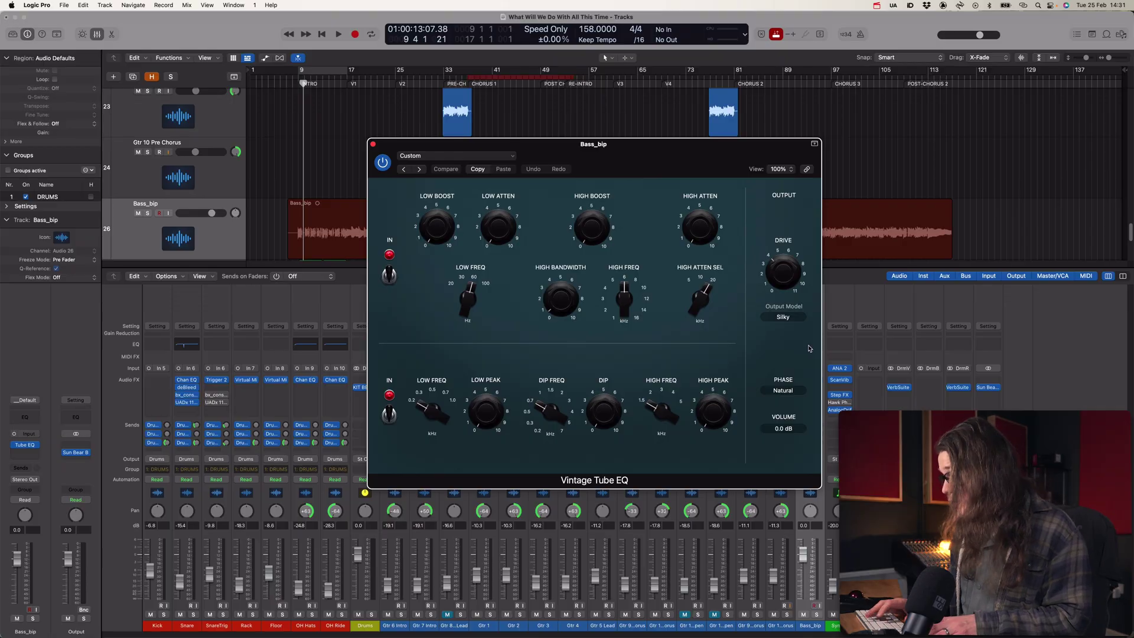
pyautogui.press('super+z')
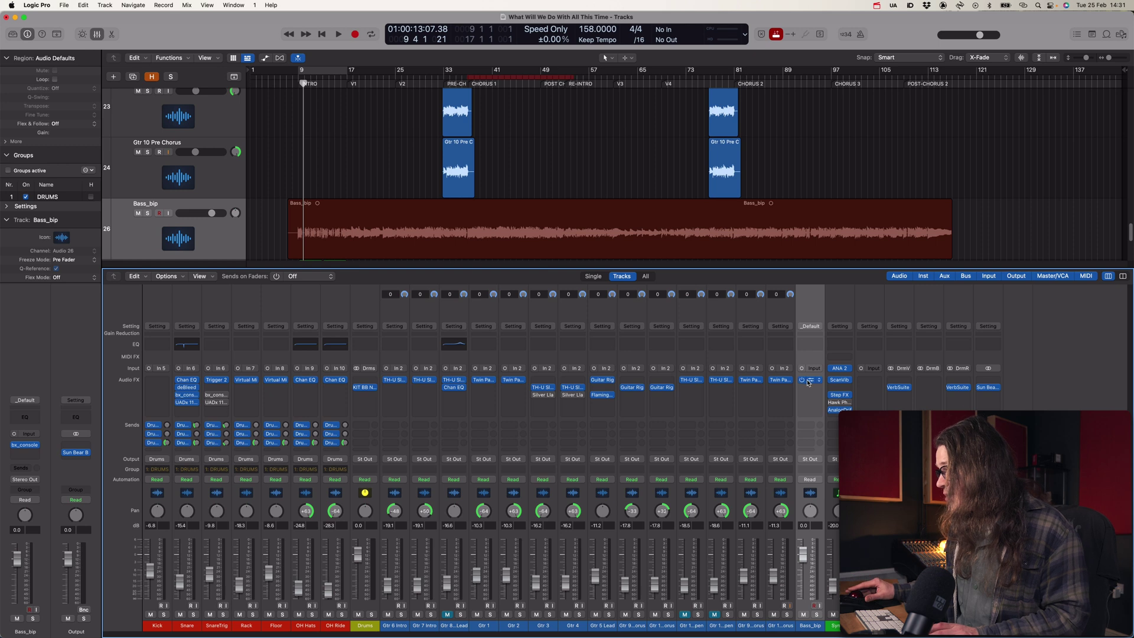
pyautogui.click(810, 381)
pyautogui.press('super+z')
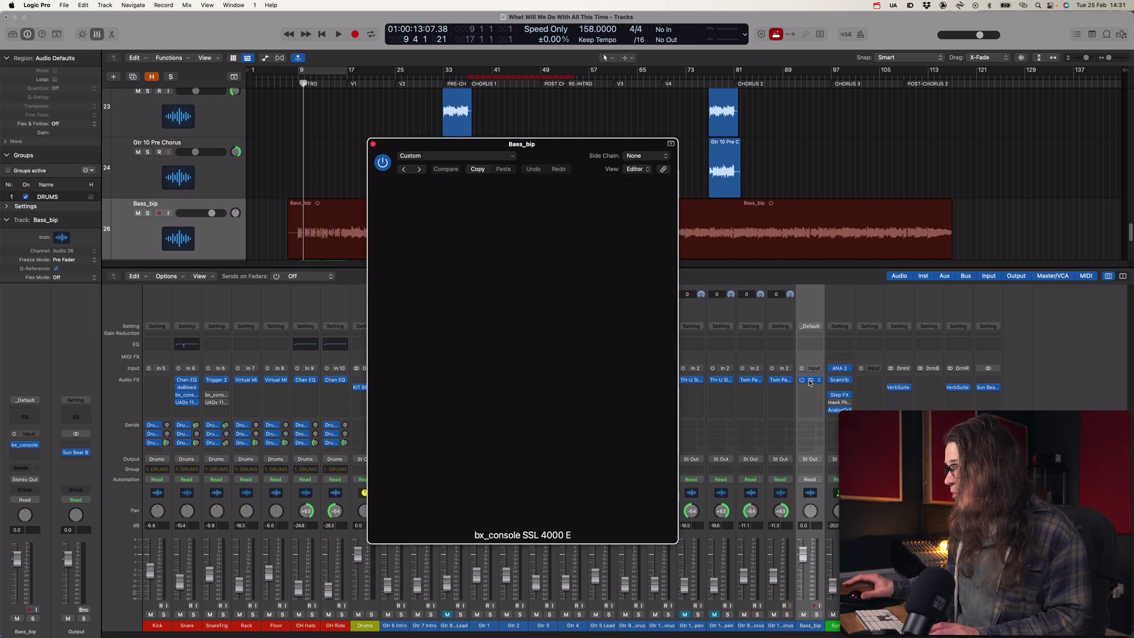
pyautogui.click(811, 380)
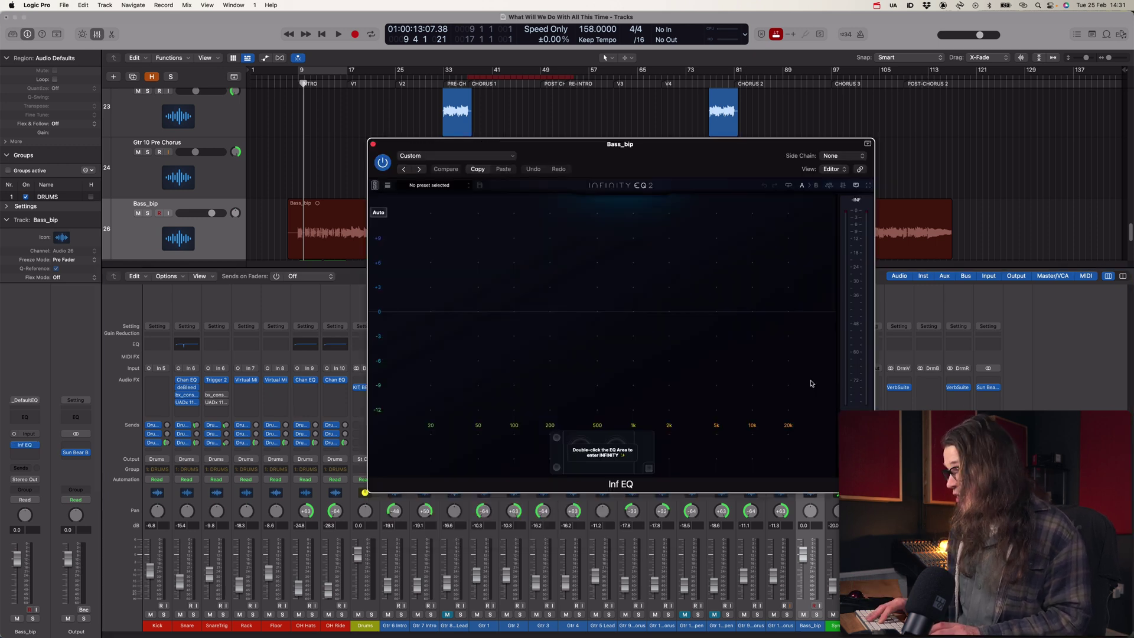
pyautogui.press('super+z')
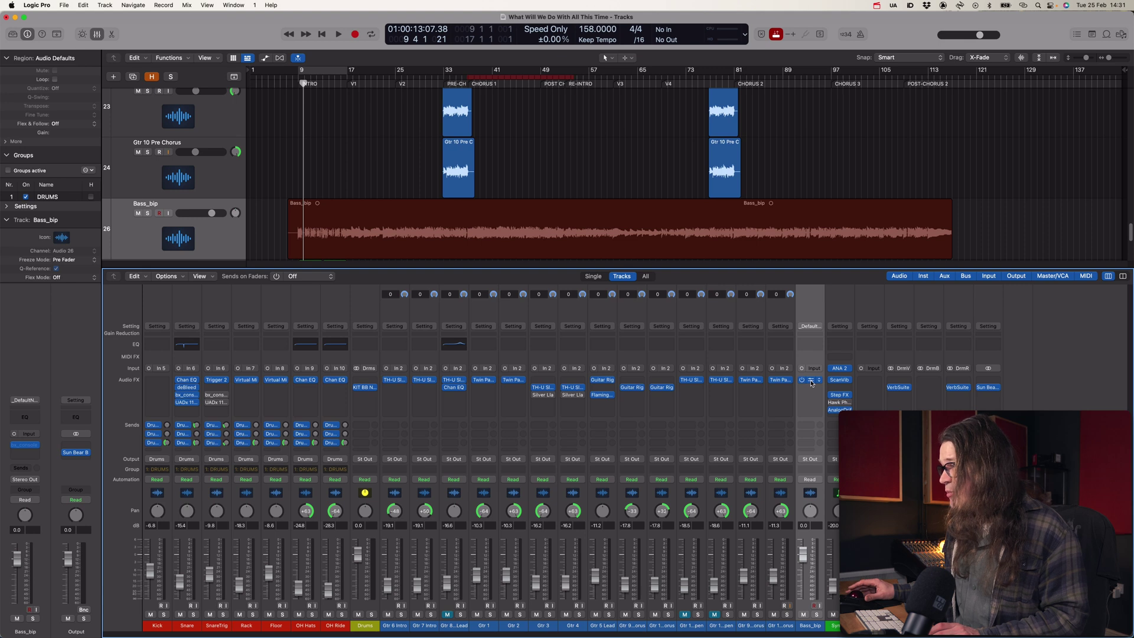
pyautogui.click(811, 381)
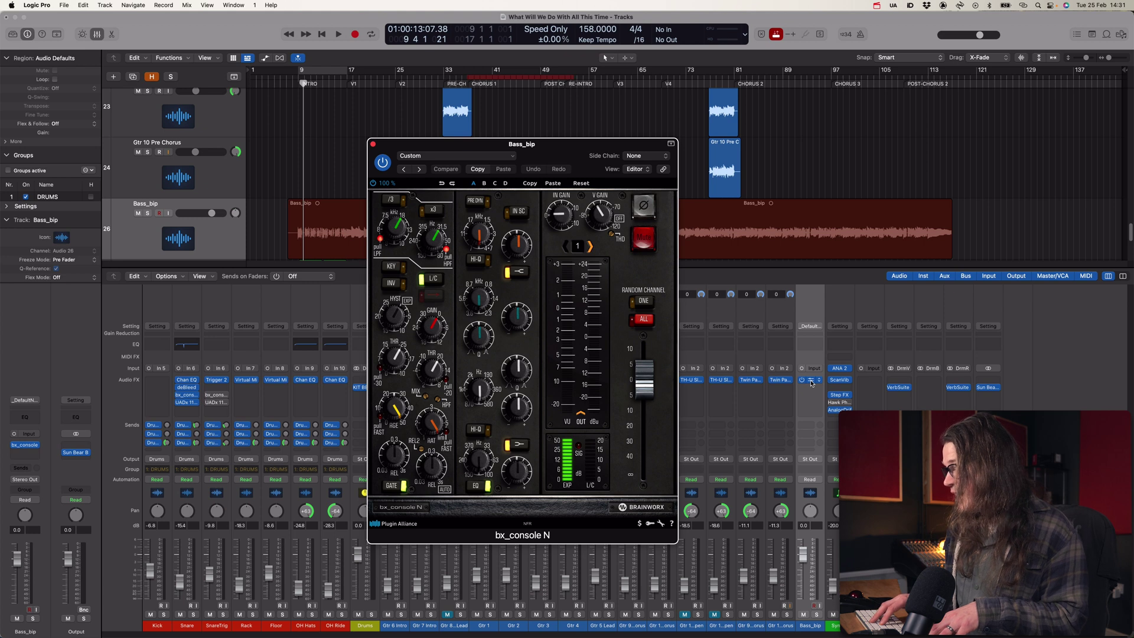
pyautogui.press('super+shift+z')
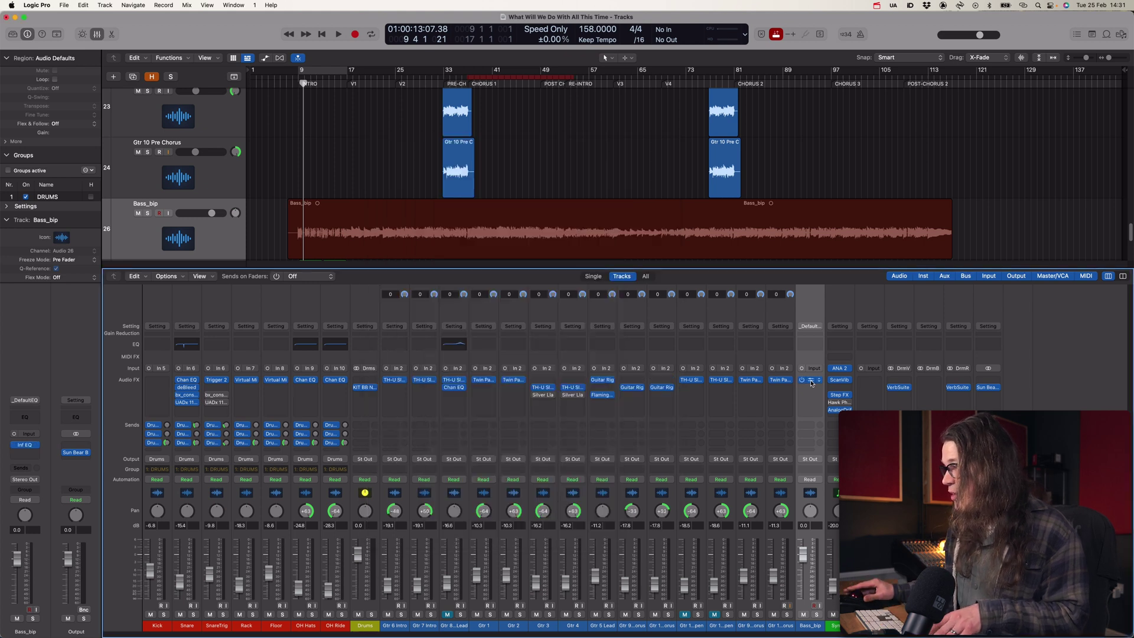
pyautogui.click(812, 380)
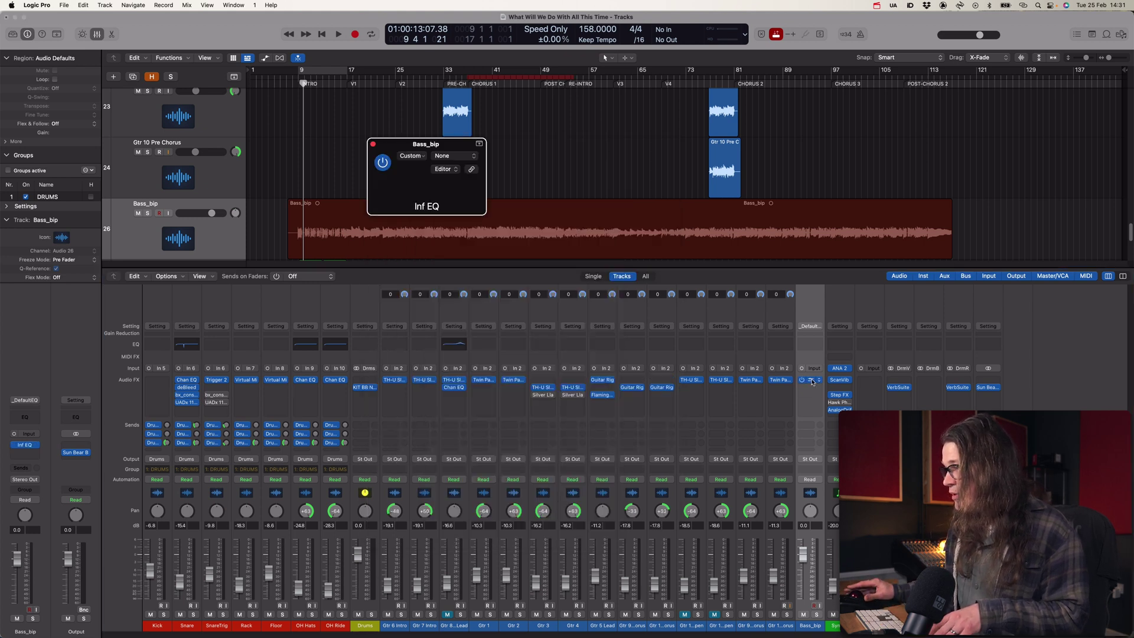
pyautogui.press('super+z')
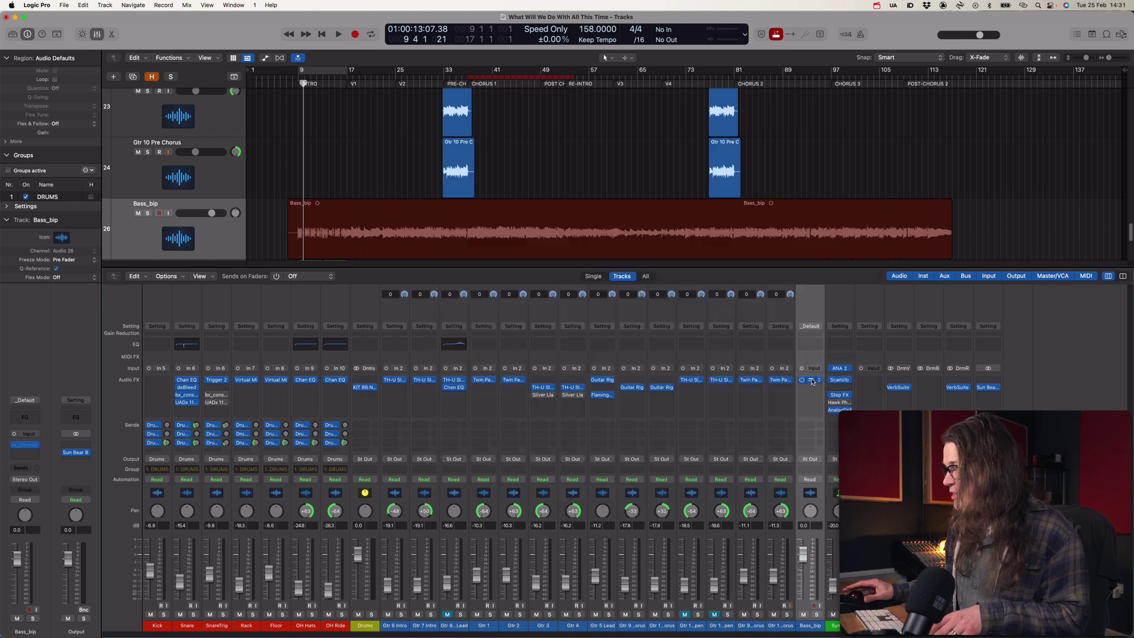
pyautogui.click(812, 381)
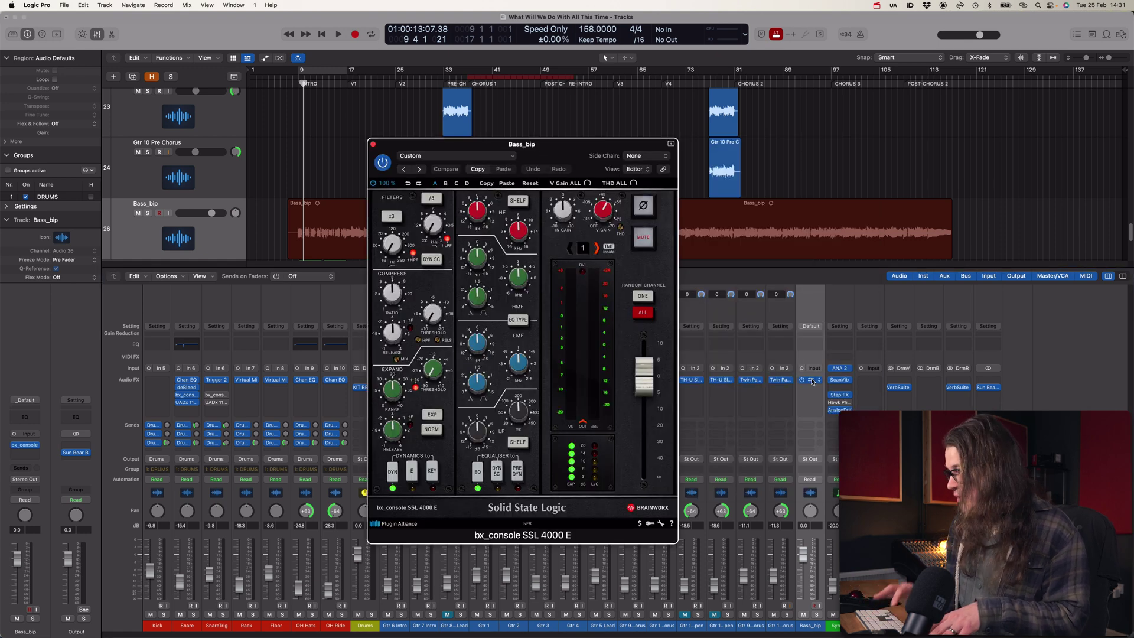
pyautogui.press('super+z')
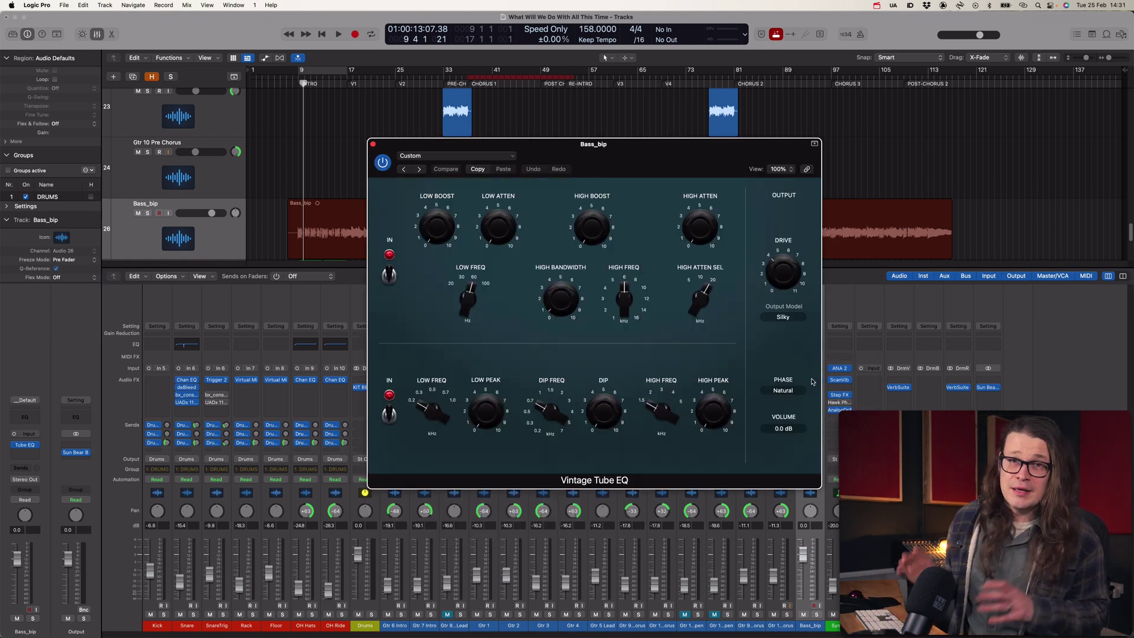